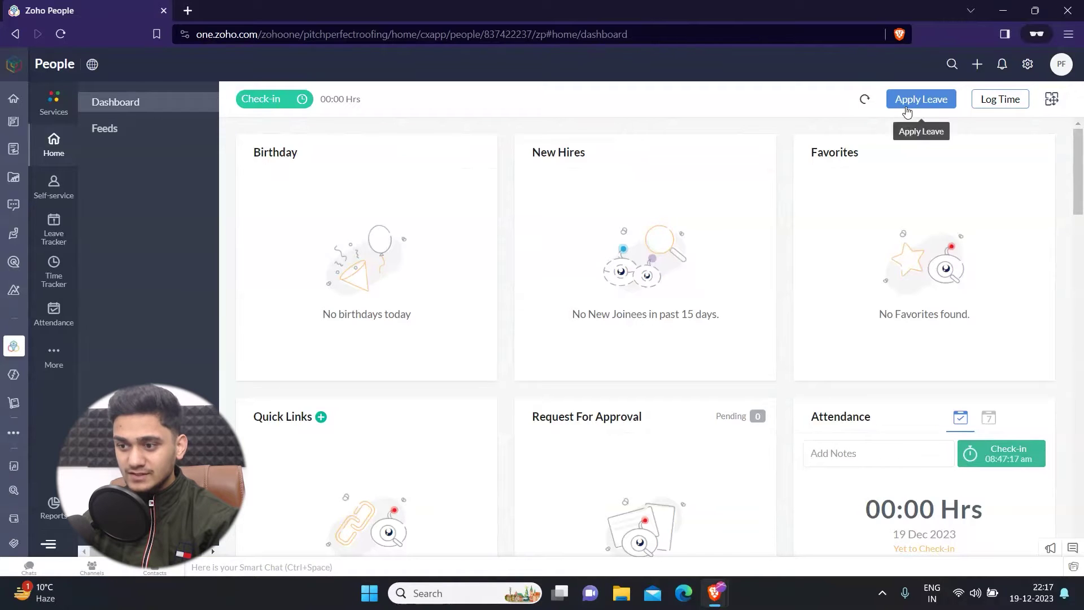
Step: Begin a leave application with Compensatory Off as the leave type
{"action": "left_click", "coordinate": [937, 104]}
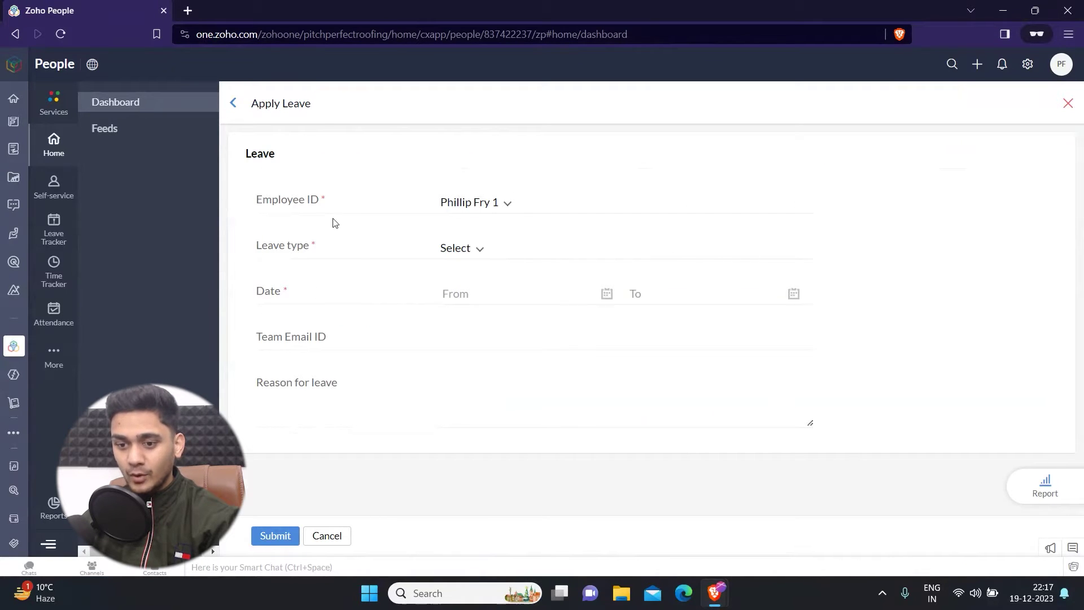
{"action": "left_click", "coordinate": [468, 247]}
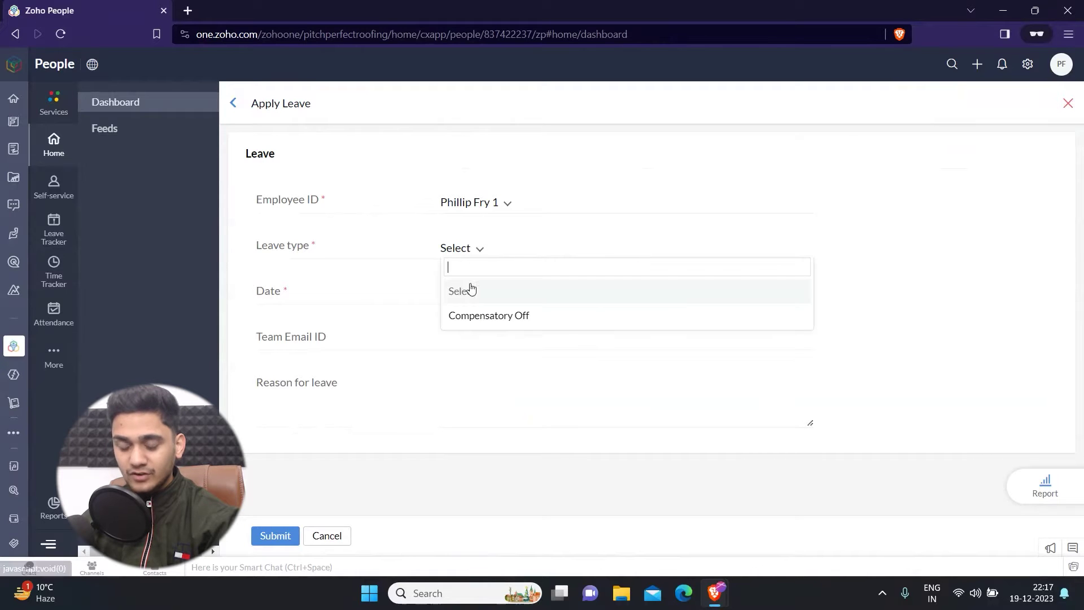
{"action": "left_click", "coordinate": [472, 318]}
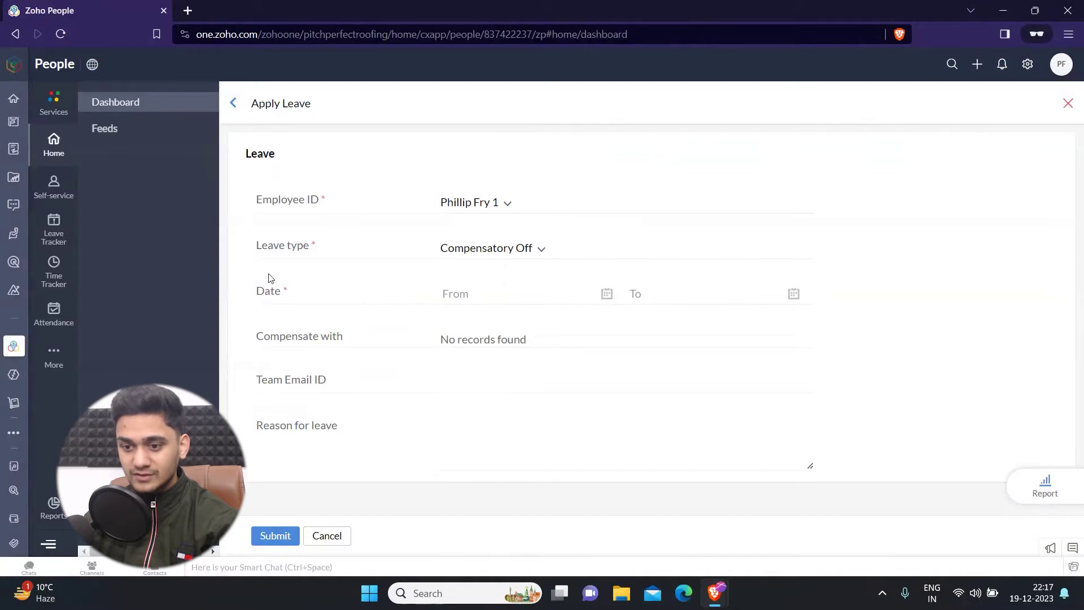
Step: Set the leave to run from 19 December to 22 December
{"action": "left_click", "coordinate": [449, 293]}
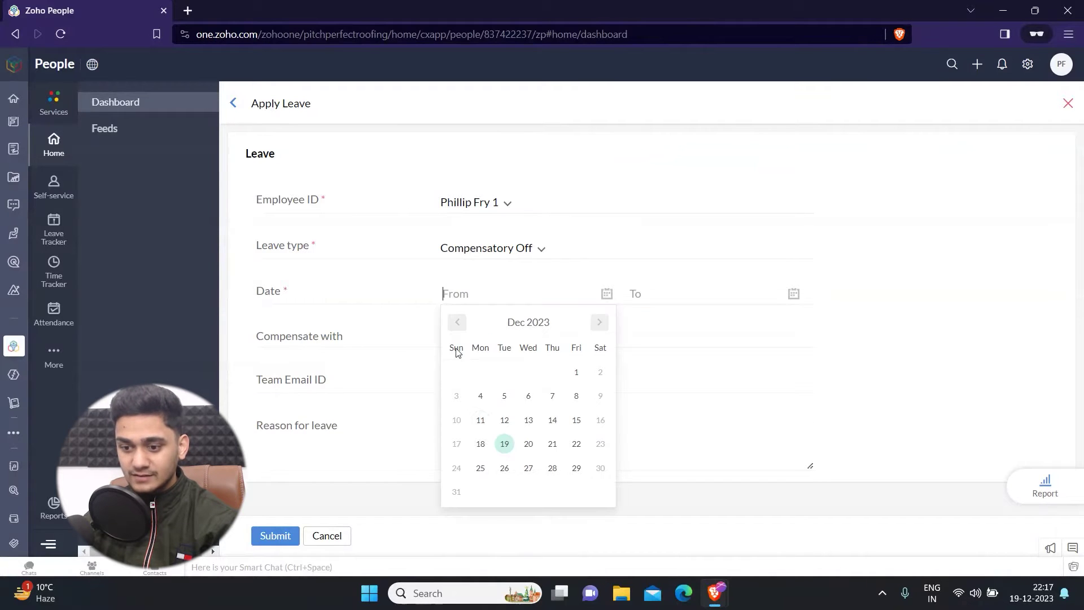
{"action": "left_click", "coordinate": [504, 442]}
{"action": "left_click", "coordinate": [704, 342]}
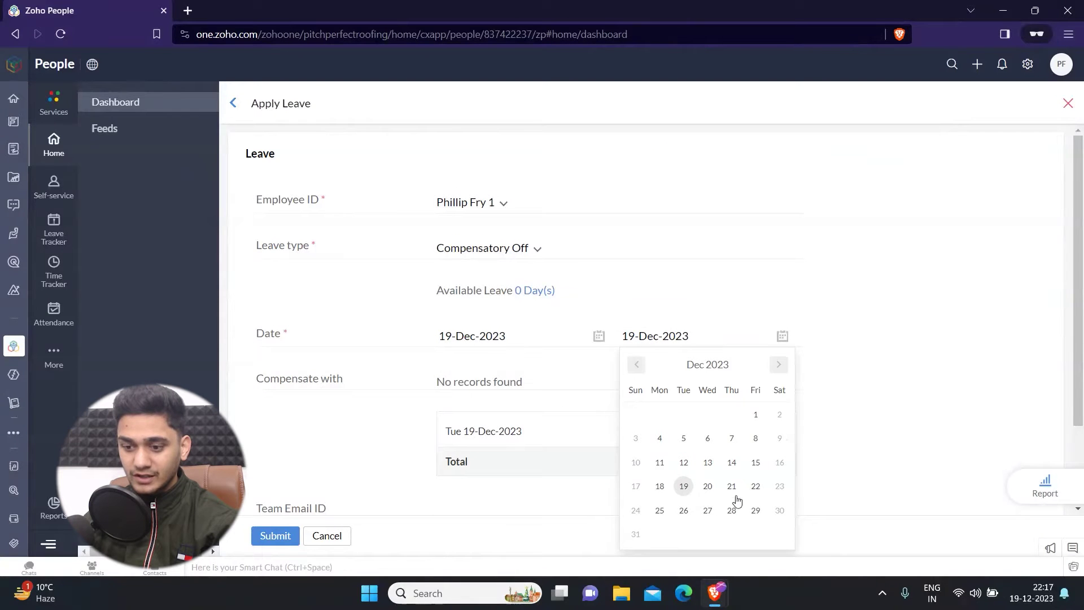
{"action": "left_click", "coordinate": [754, 489]}
{"action": "scroll", "coordinate": [593, 433], "scroll_direction": "down", "scroll_amount": 1}
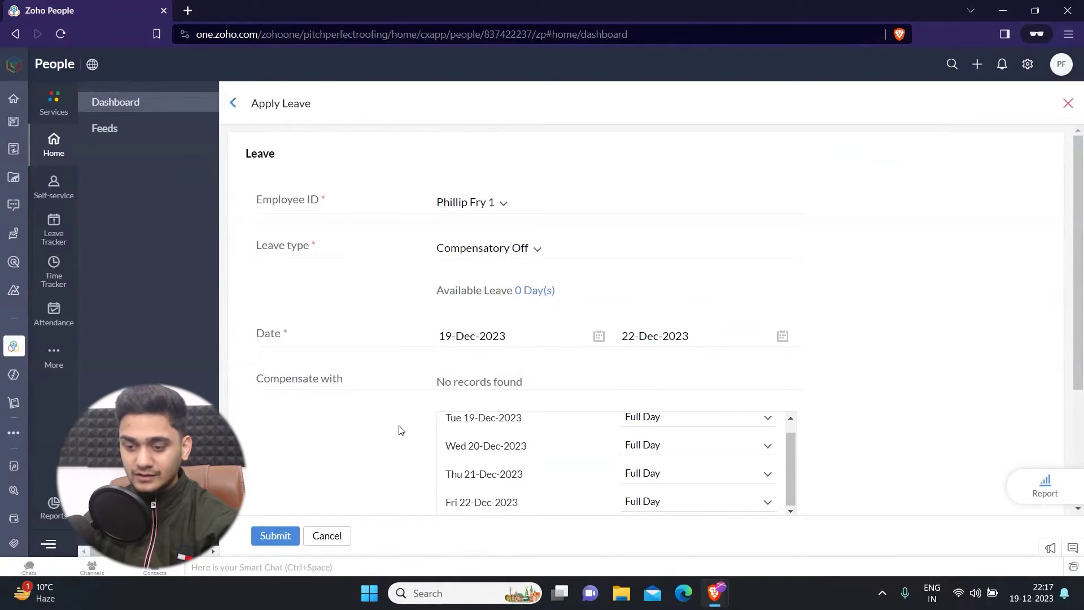
{"action": "scroll", "coordinate": [399, 430], "scroll_direction": "down", "scroll_amount": 2}
Step: Visit the team email and reason fields, then discard the application
{"action": "left_click", "coordinate": [444, 406]}
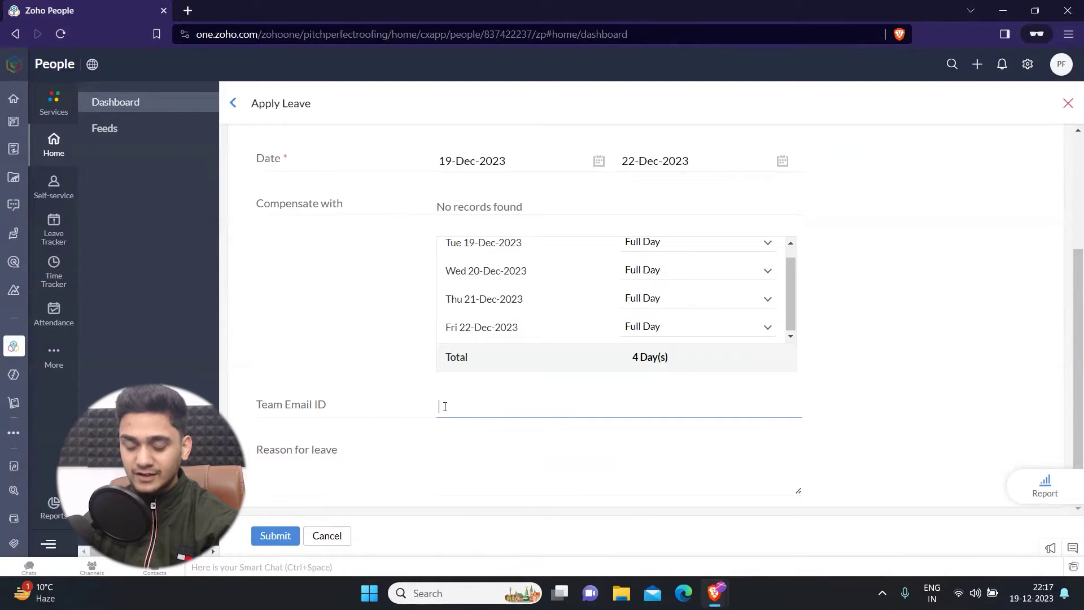
{"action": "left_click", "coordinate": [460, 465]}
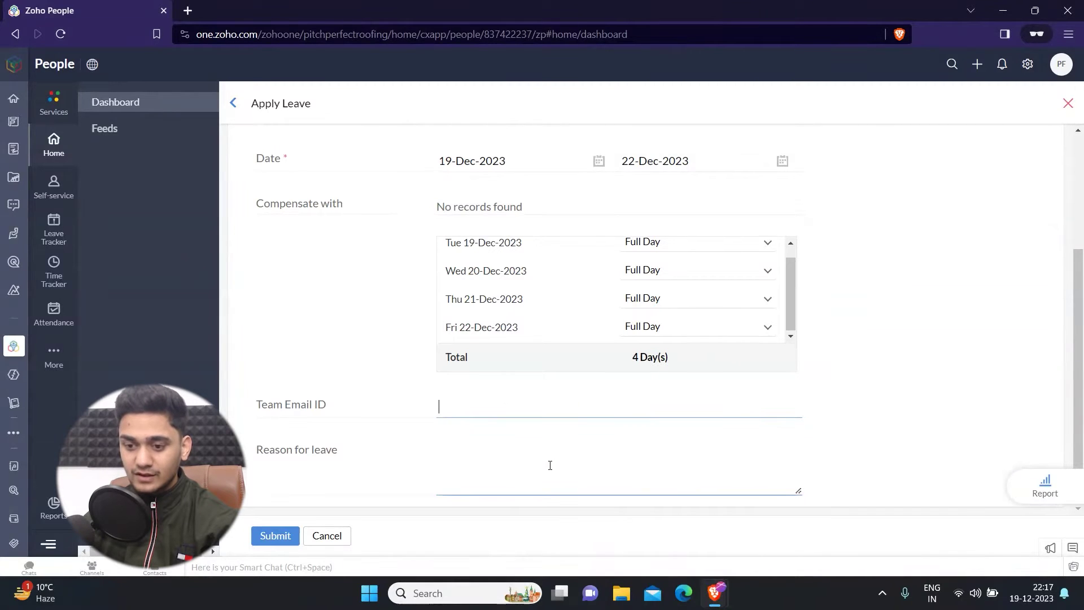
{"action": "scroll", "coordinate": [543, 459], "scroll_direction": "up", "scroll_amount": 2}
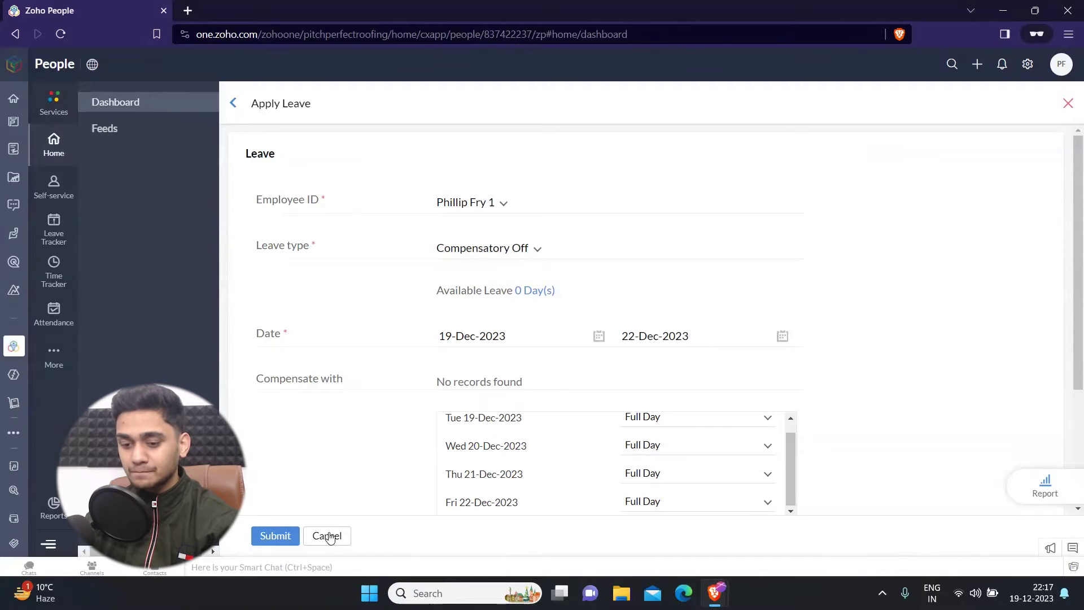
{"action": "left_click", "coordinate": [329, 537]}
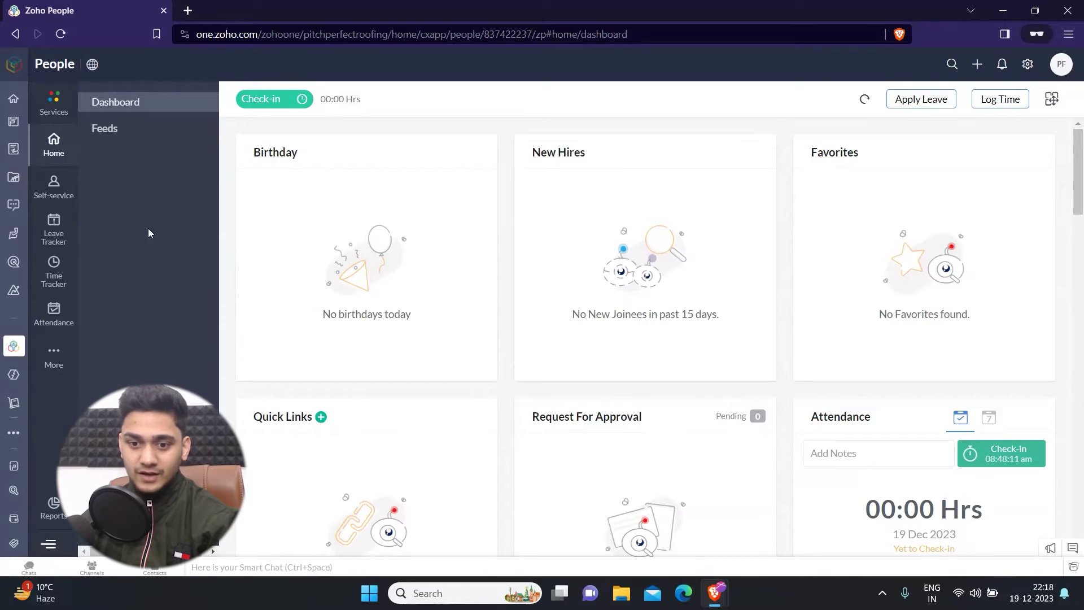
Step: Reach the Leave Tracker's leave type settings and start a new leave type
{"action": "left_click", "coordinate": [53, 230]}
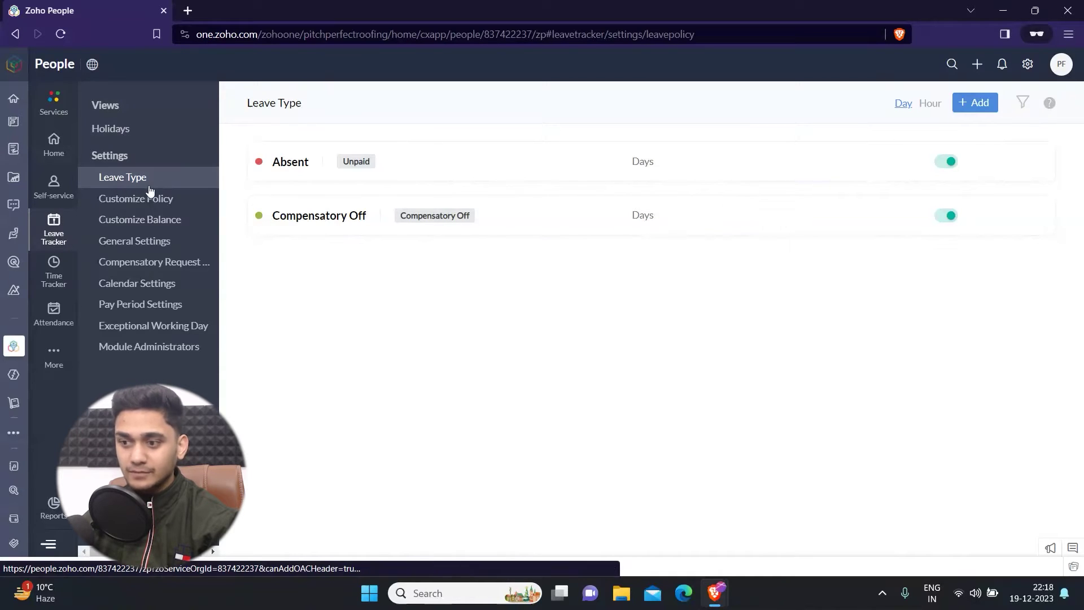
{"action": "left_click", "coordinate": [970, 104]}
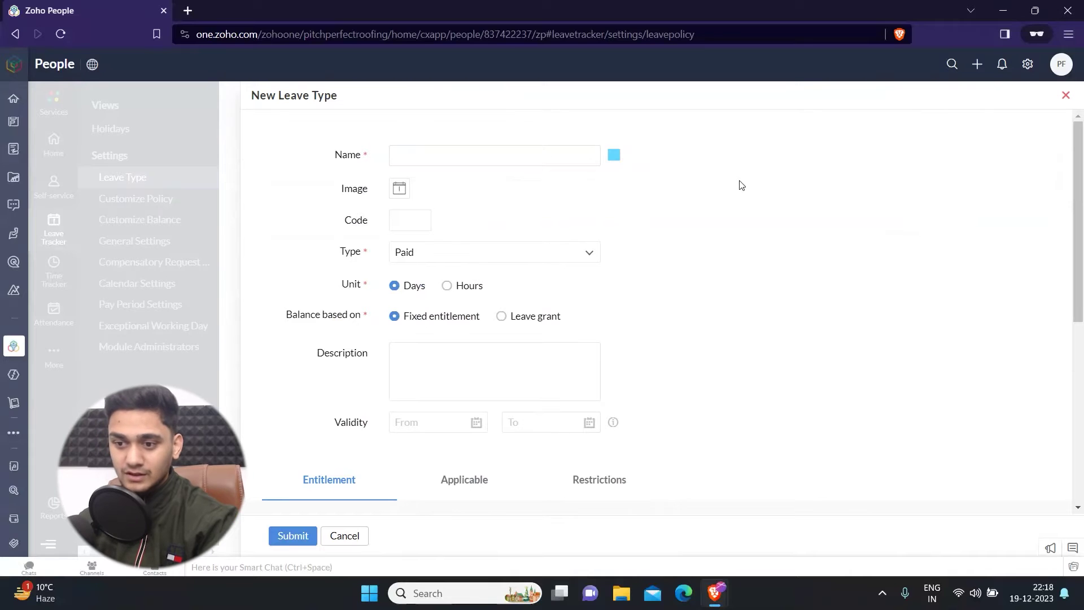
Step: Name the new leave type and keep its category as Paid
{"action": "left_click", "coordinate": [476, 158]}
{"action": "type", "text": "S"}
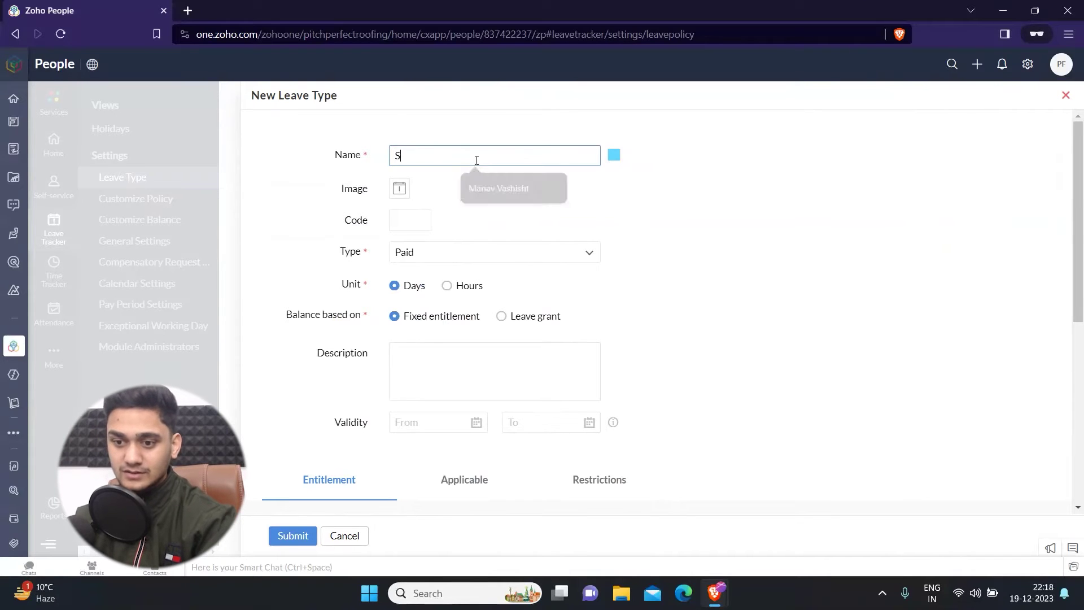
{"action": "type", "text": "ick Leave"}
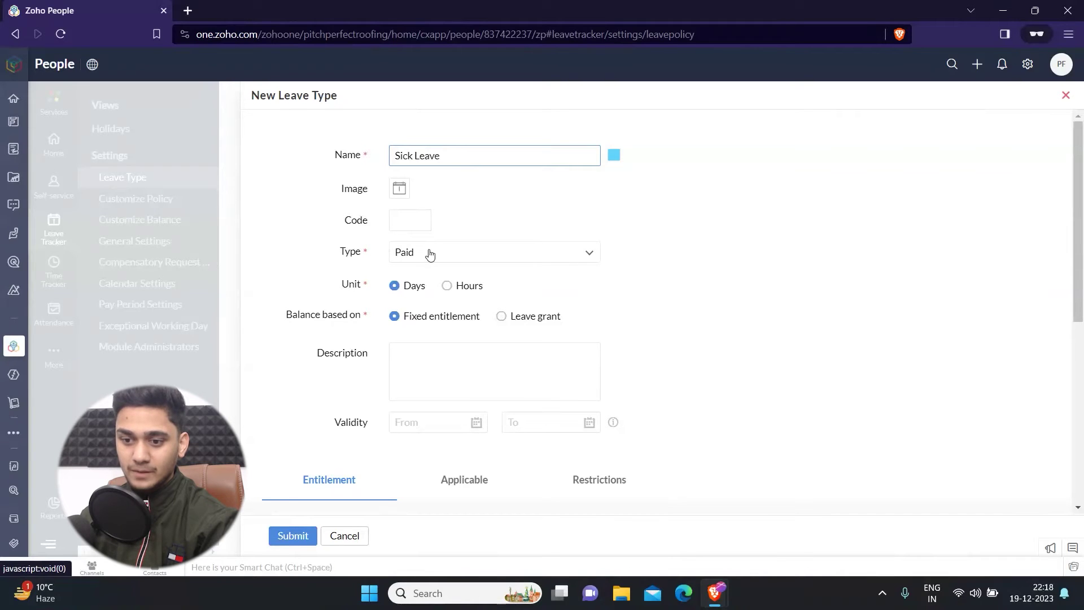
{"action": "left_click", "coordinate": [462, 247]}
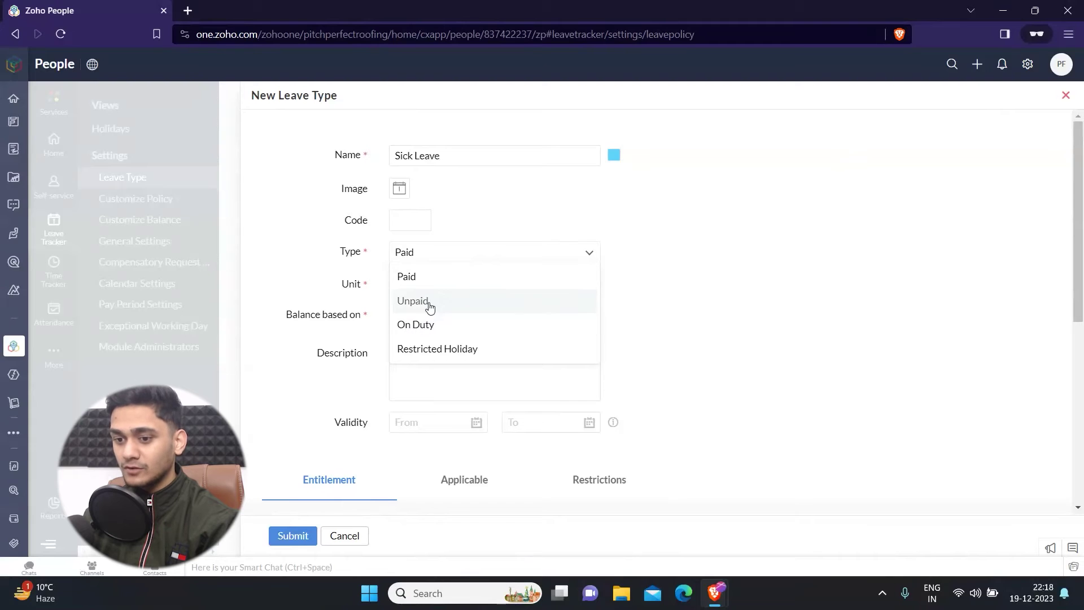
{"action": "left_click", "coordinate": [674, 223]}
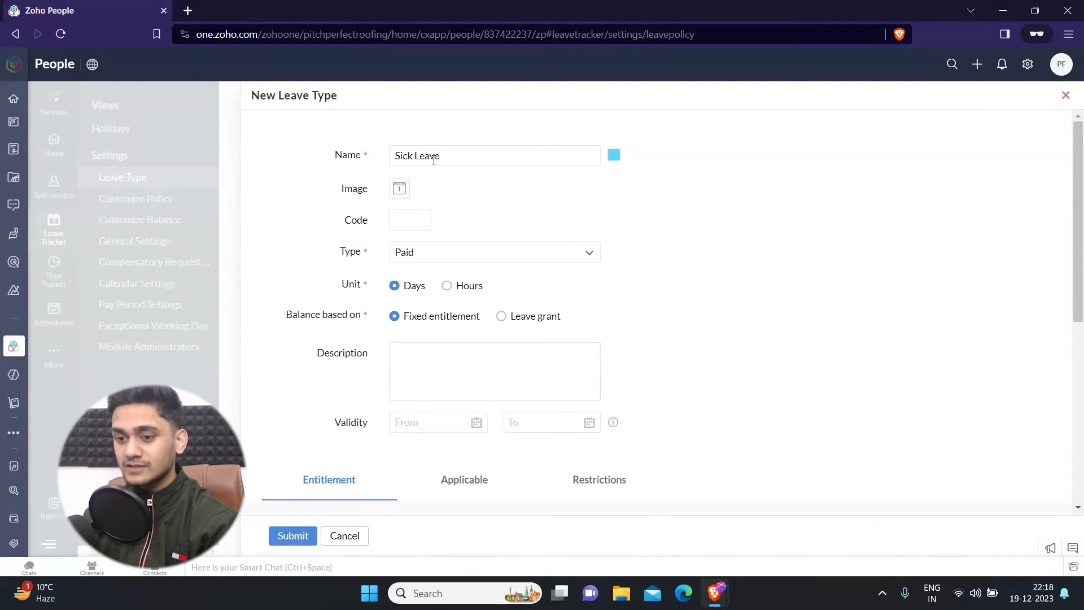
{"action": "scroll", "coordinate": [386, 359], "scroll_direction": "down", "scroll_amount": 2}
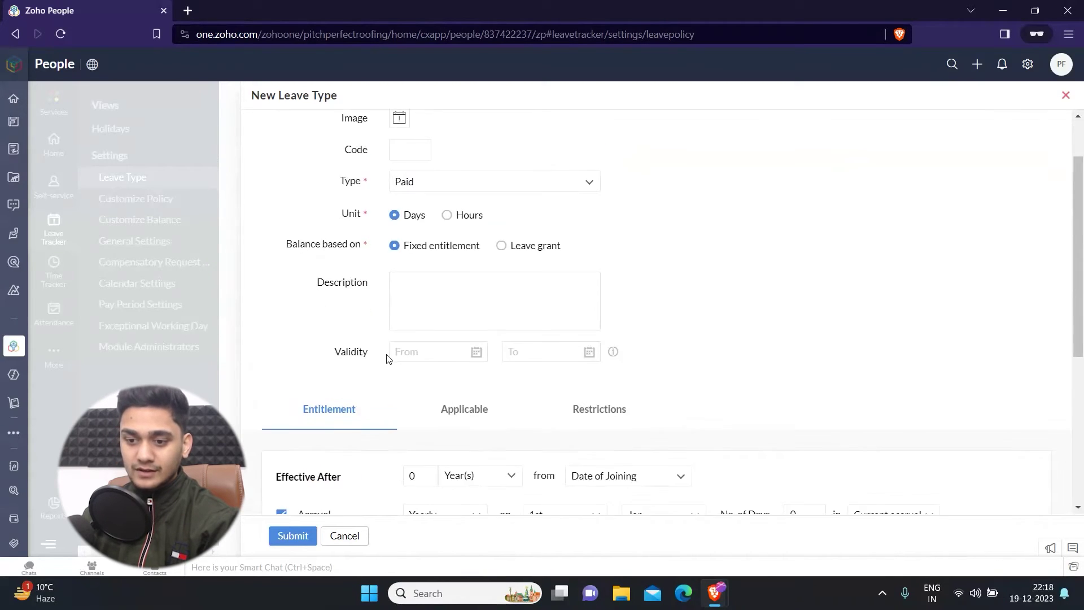
{"action": "scroll", "coordinate": [388, 357], "scroll_direction": "down", "scroll_amount": 2}
Step: Set the leave type's validity from 2 January 2023 to 29 December 2023
{"action": "left_click", "coordinate": [429, 282]}
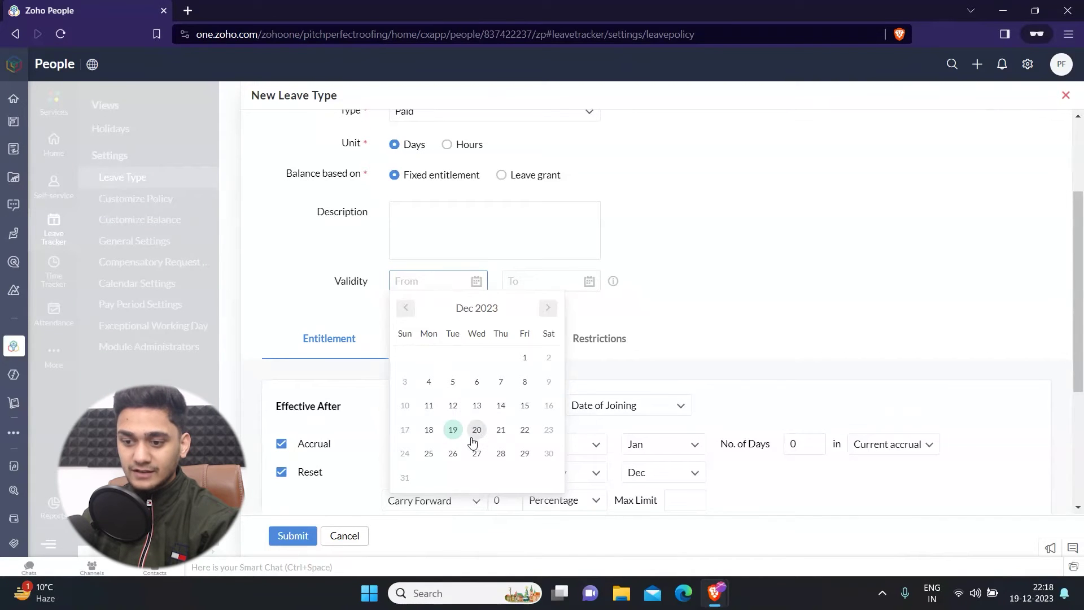
{"action": "left_click", "coordinate": [477, 307]}
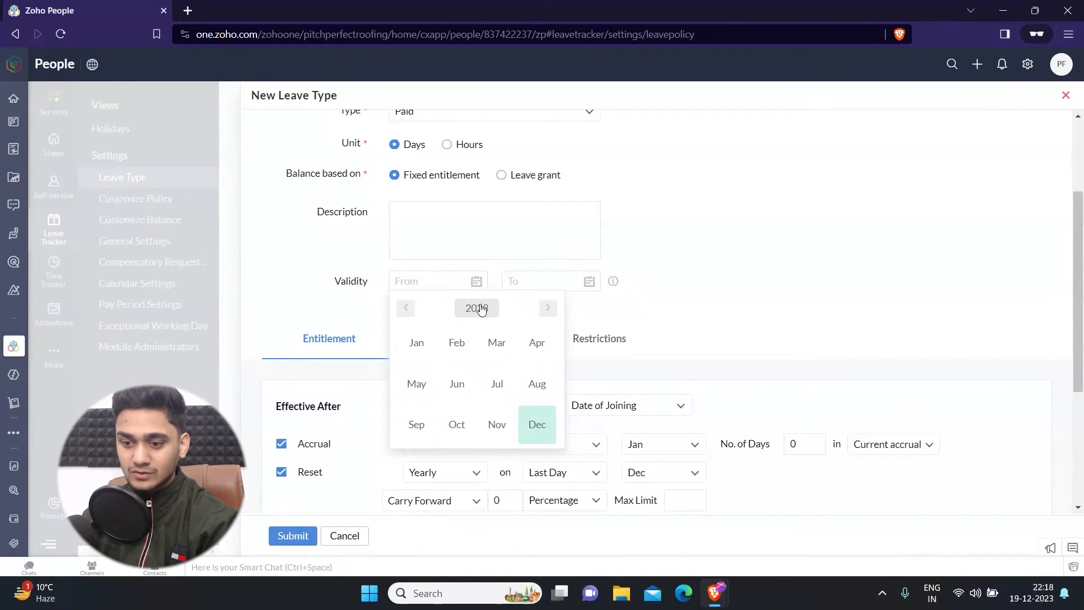
{"action": "left_click", "coordinate": [407, 354]}
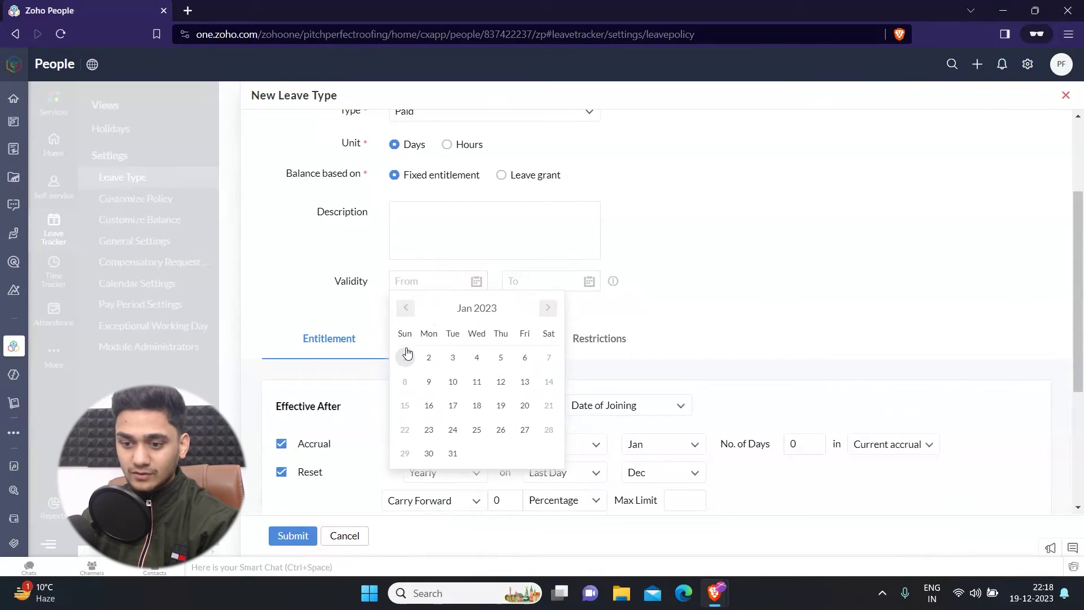
{"action": "left_click", "coordinate": [429, 359]}
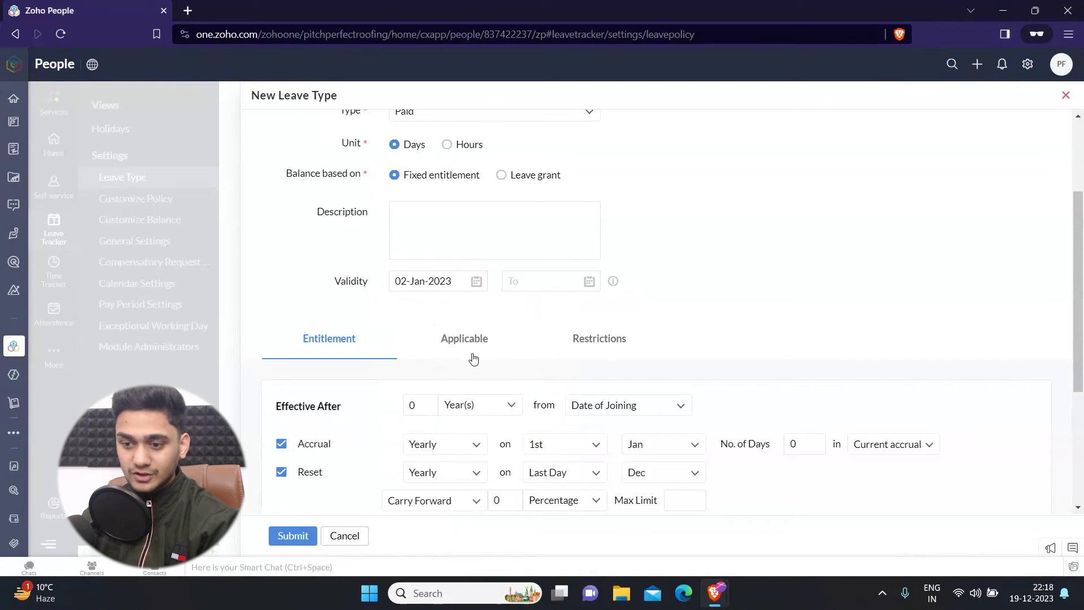
{"action": "left_click", "coordinate": [510, 285]}
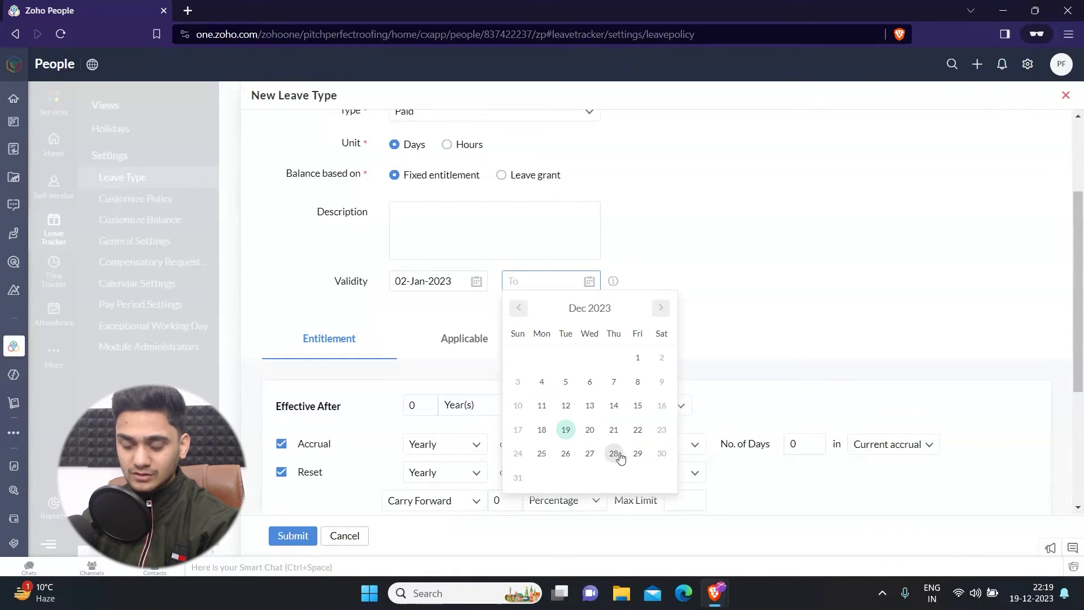
{"action": "left_click", "coordinate": [638, 453]}
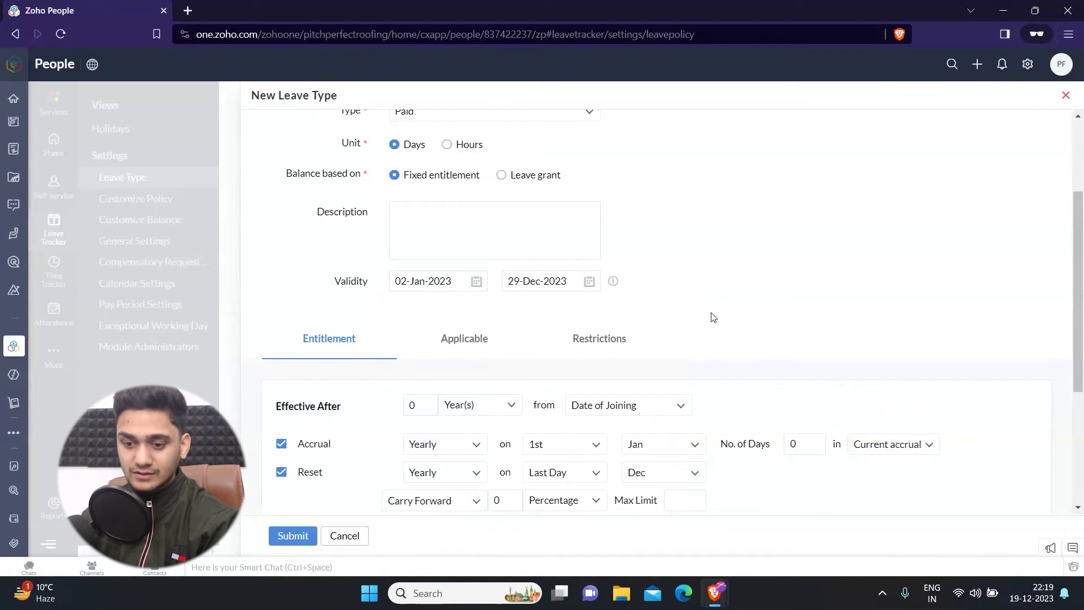
{"action": "scroll", "coordinate": [712, 317], "scroll_direction": "down", "scroll_amount": 3}
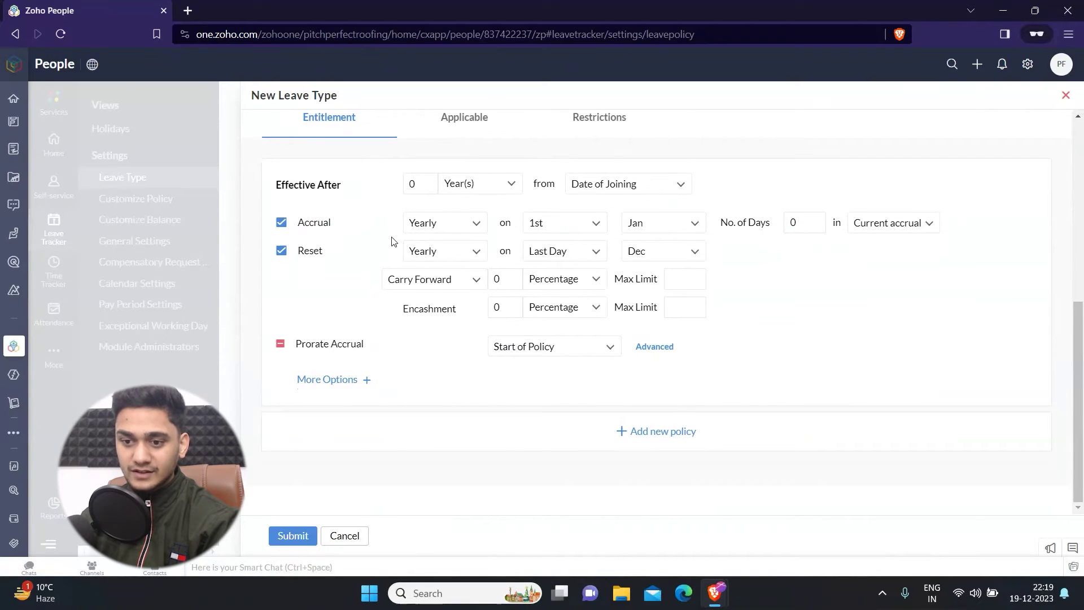
{"action": "scroll", "coordinate": [391, 242], "scroll_direction": "up", "scroll_amount": 1}
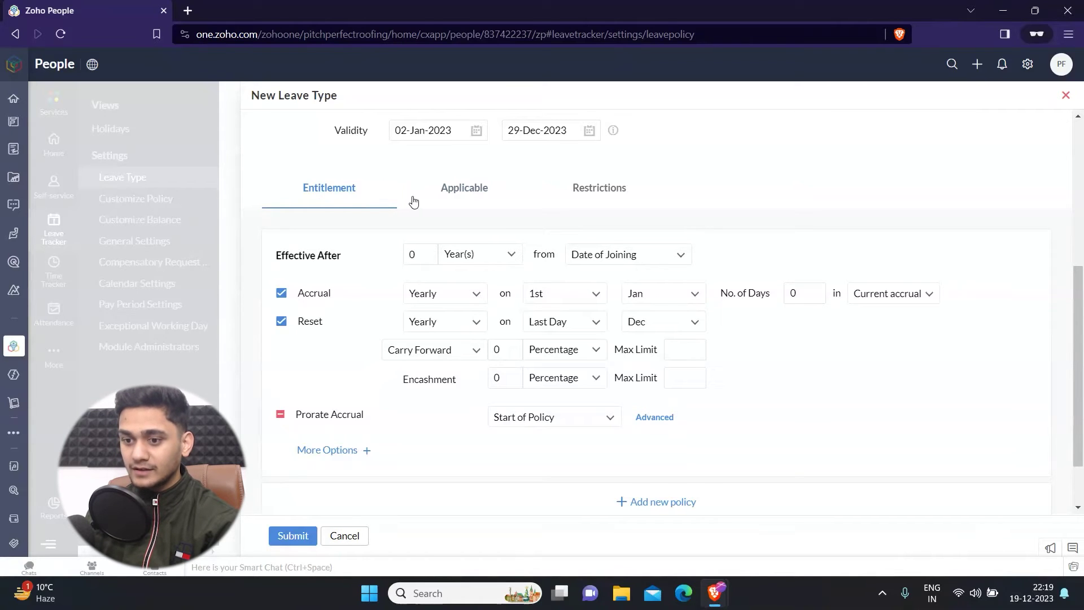
Step: Review the Applicable and Restrictions settings, then save the Sick Leave type
{"action": "left_click", "coordinate": [463, 194]}
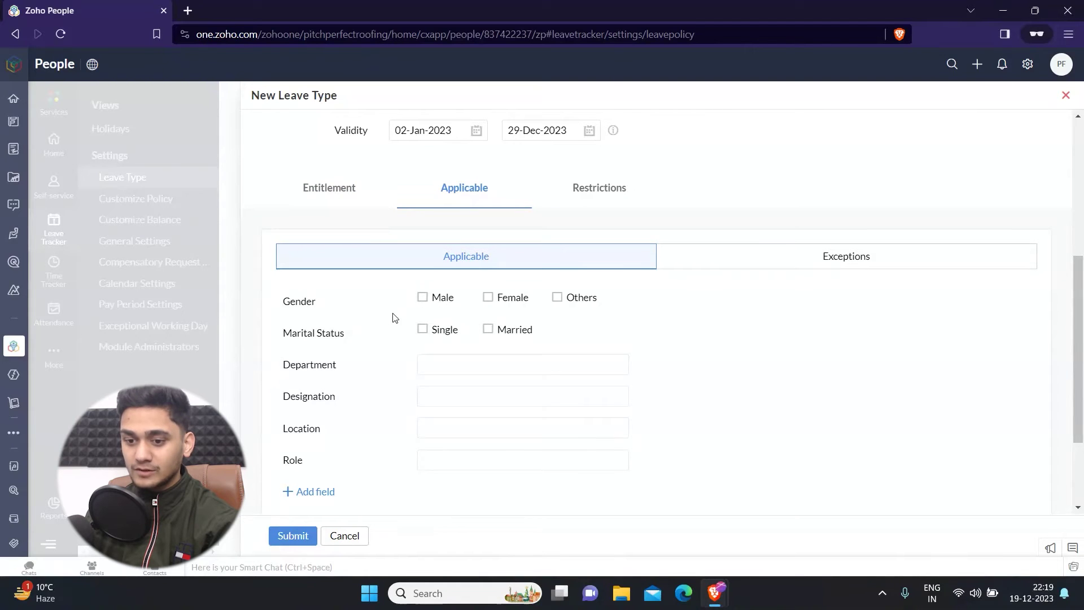
{"action": "scroll", "coordinate": [390, 351], "scroll_direction": "down", "scroll_amount": 2}
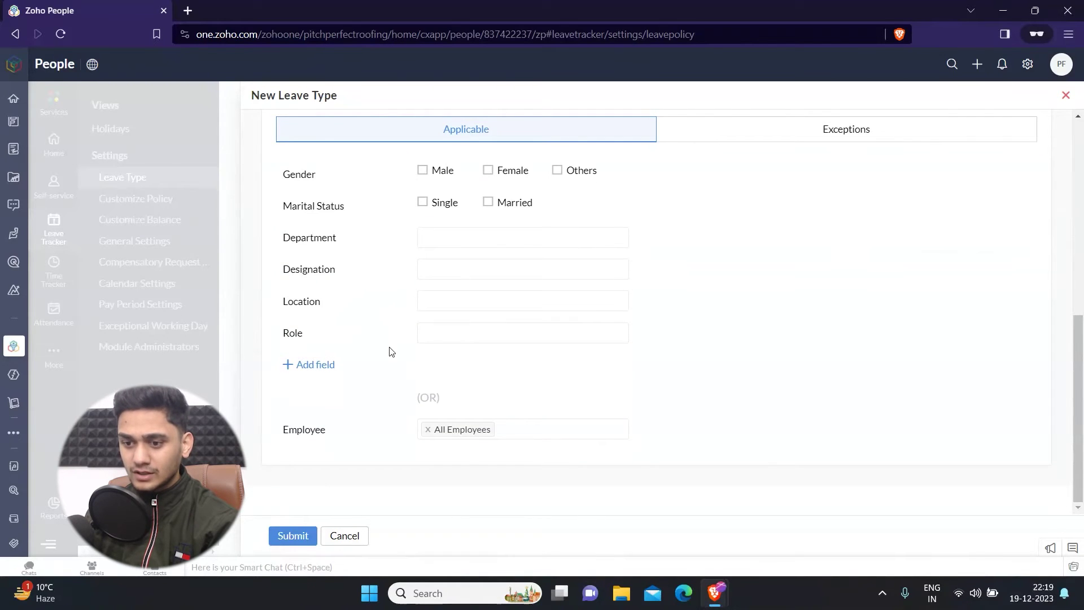
{"action": "scroll", "coordinate": [389, 351], "scroll_direction": "up", "scroll_amount": 3}
{"action": "scroll", "coordinate": [390, 352], "scroll_direction": "down", "scroll_amount": 2}
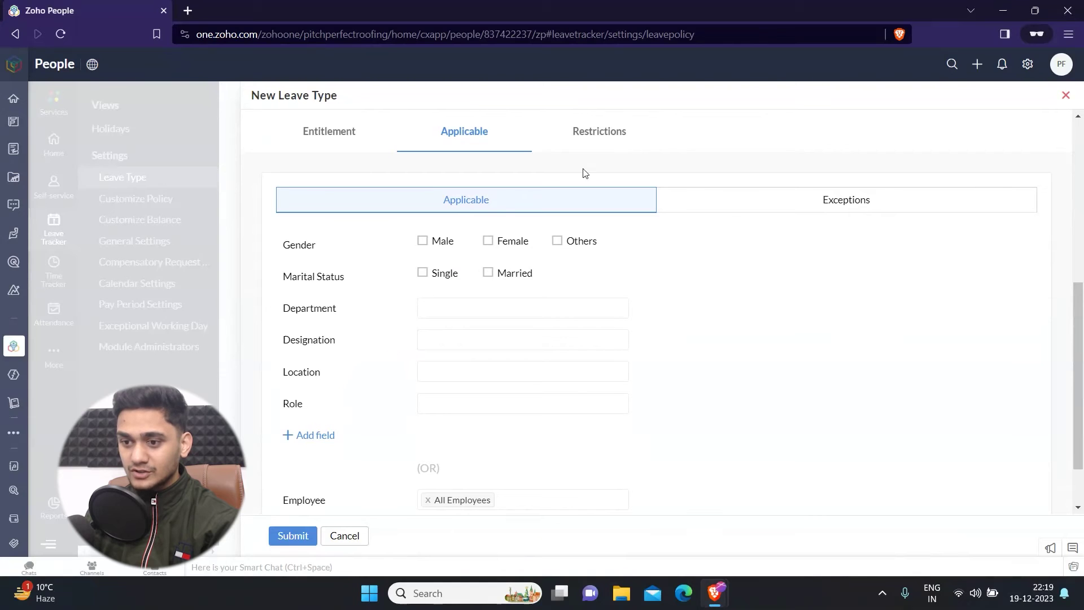
{"action": "left_click", "coordinate": [608, 136]}
{"action": "scroll", "coordinate": [533, 300], "scroll_direction": "down", "scroll_amount": 3}
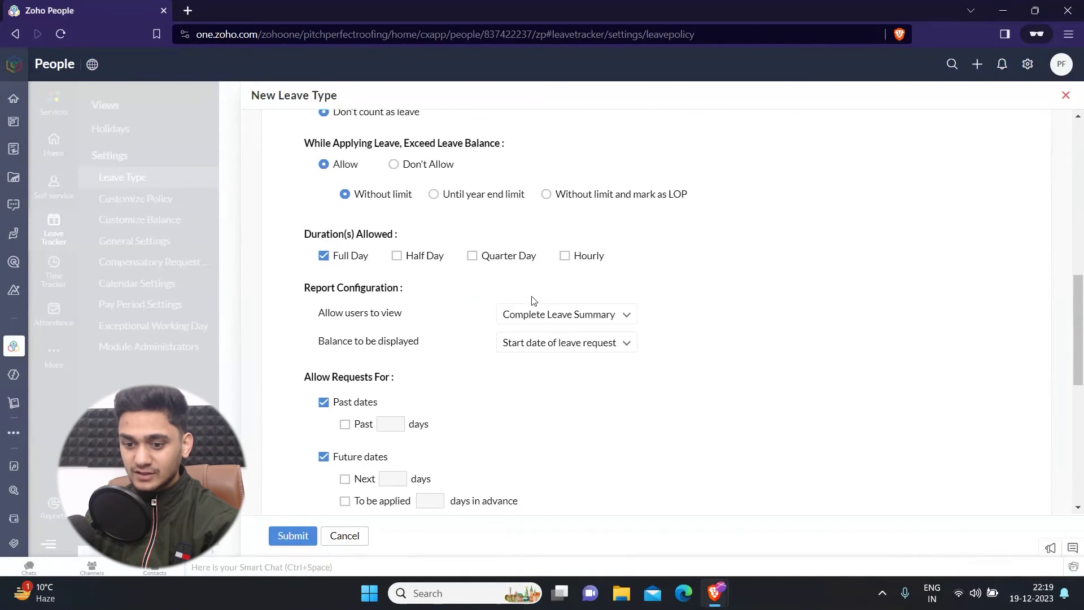
{"action": "scroll", "coordinate": [301, 479], "scroll_direction": "down", "scroll_amount": 3}
{"action": "scroll", "coordinate": [381, 487], "scroll_direction": "up", "scroll_amount": 5}
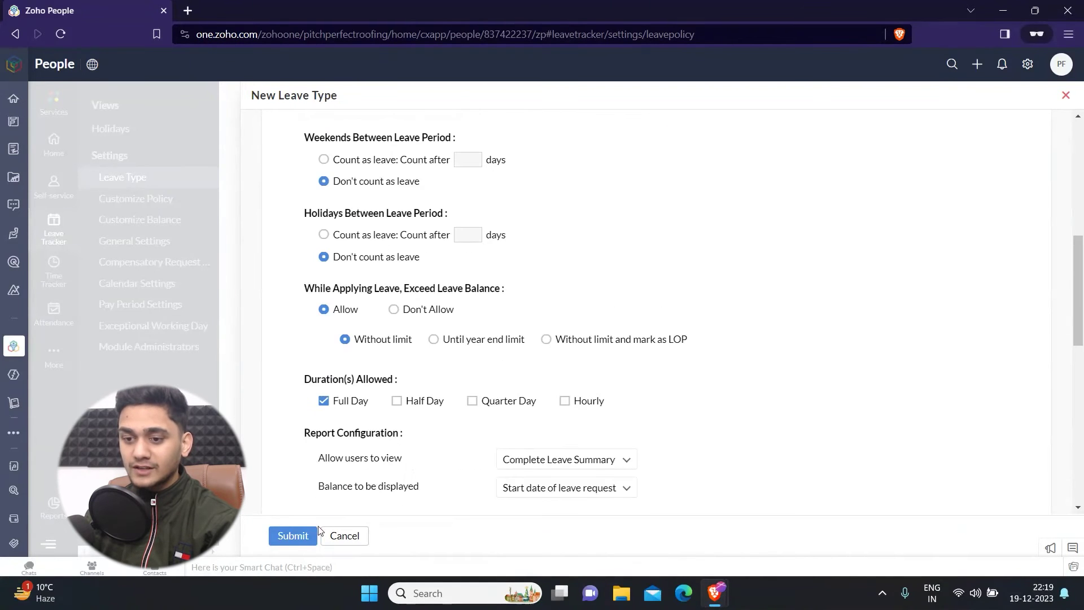
{"action": "scroll", "coordinate": [359, 495], "scroll_direction": "up", "scroll_amount": 10}
{"action": "left_click", "coordinate": [303, 537]}
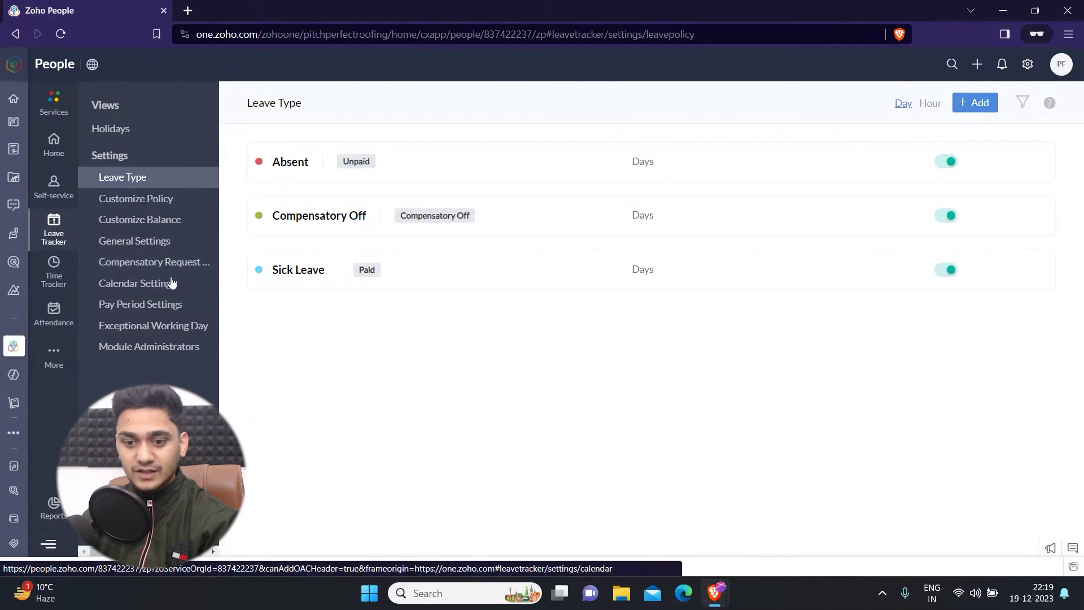
Step: Show the Leave Tracker's list of leave records
{"action": "left_click", "coordinate": [105, 104]}
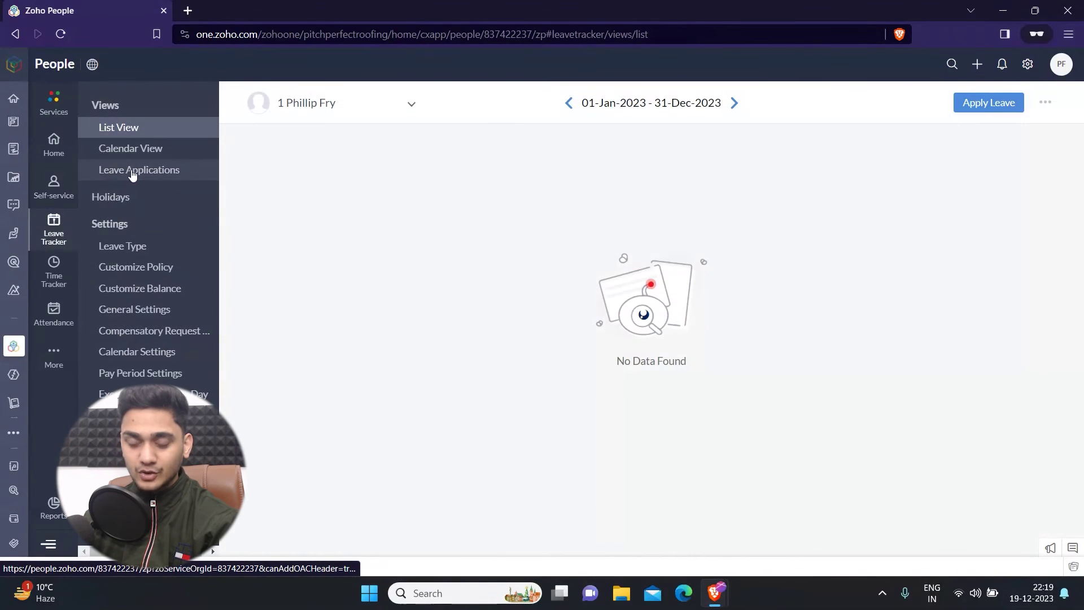
Step: Check the empty leave applications list, then switch to the December 2023 calendar view
{"action": "left_click", "coordinate": [132, 171]}
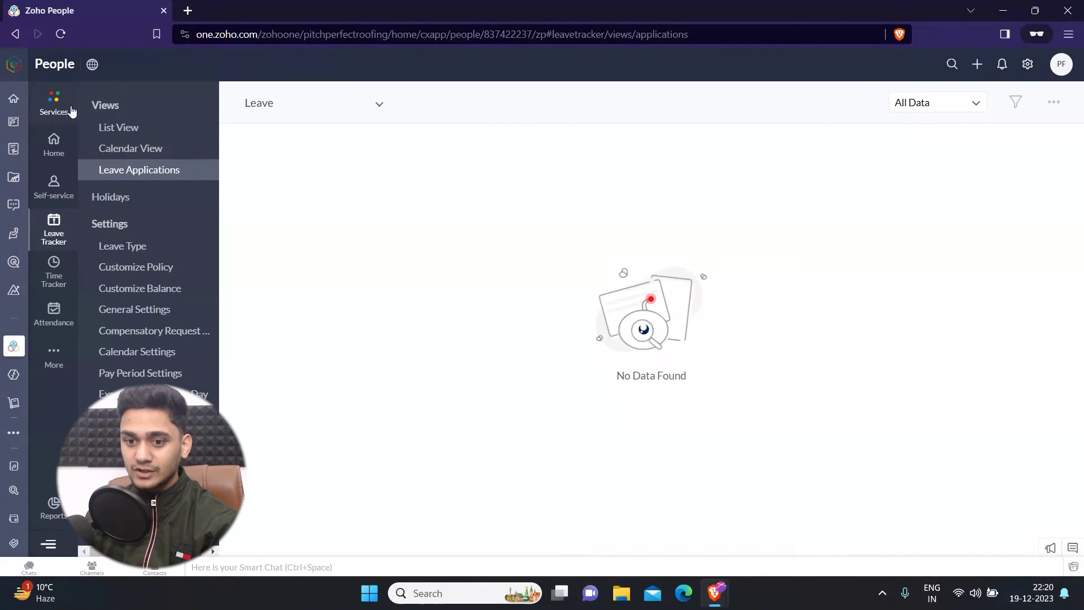
{"action": "left_click", "coordinate": [130, 153]}
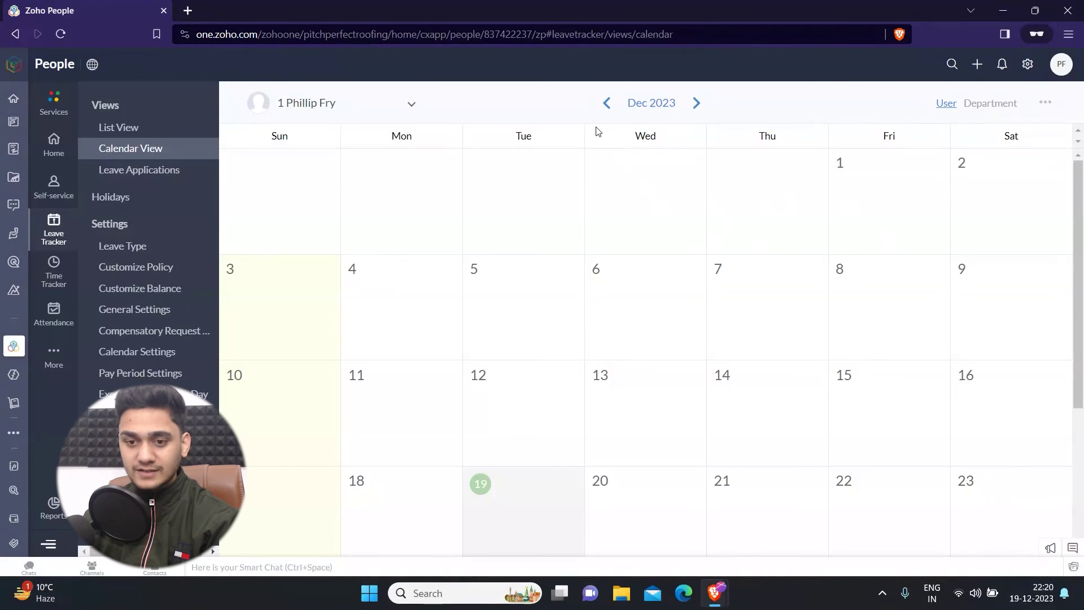